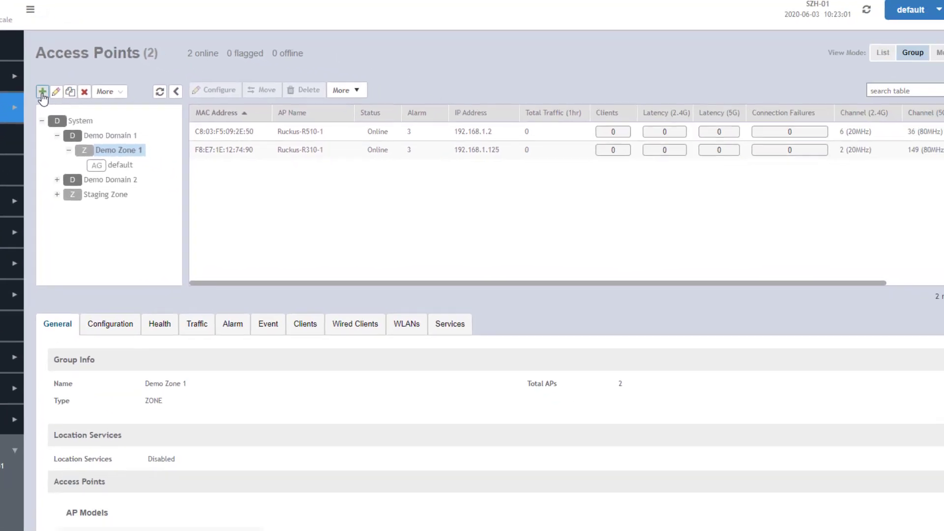
Create a new group under Demo Zone 1 named 'AP Group 2'
left_click(66, 147)
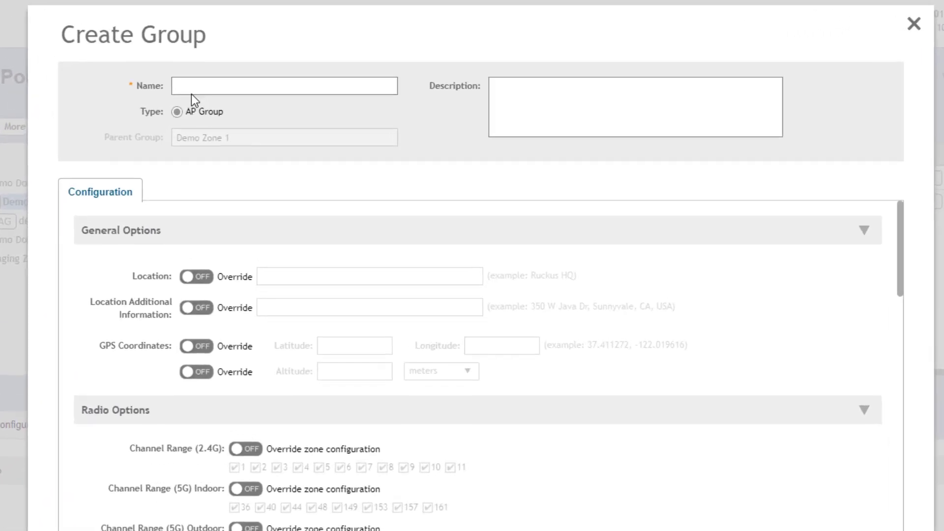
left_click(197, 88)
type("AP Group 2")
Override and enable Auto Cell Sizing on both the 2.4 GHz and 5 GHz radios
scroll(363, 454, "down", 8)
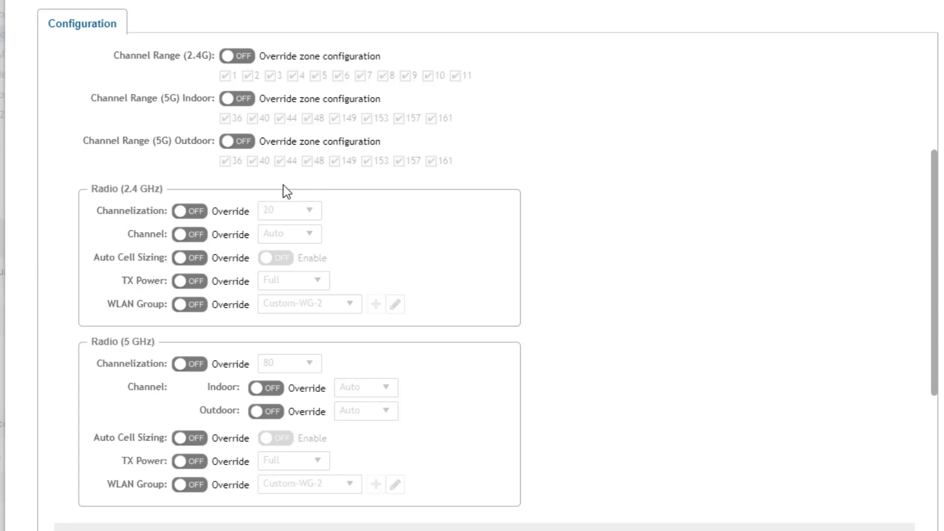
left_click(191, 260)
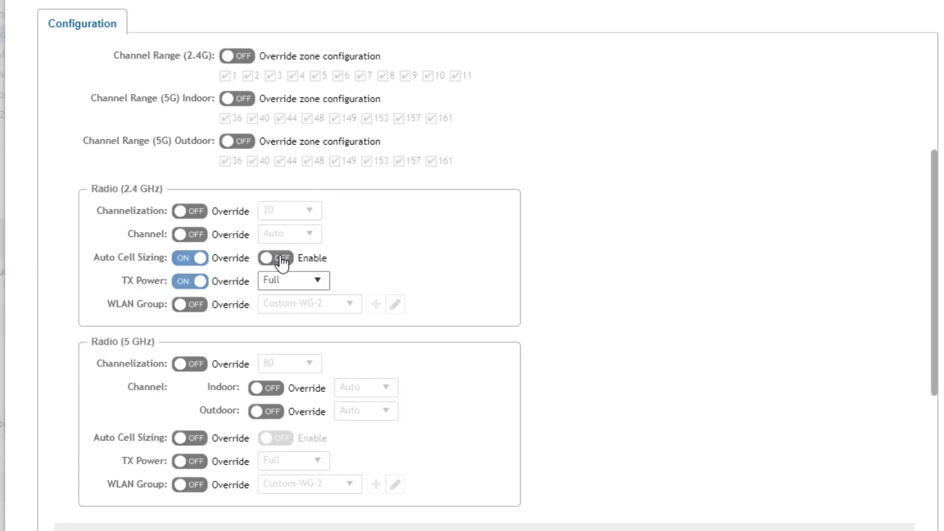
left_click(279, 260)
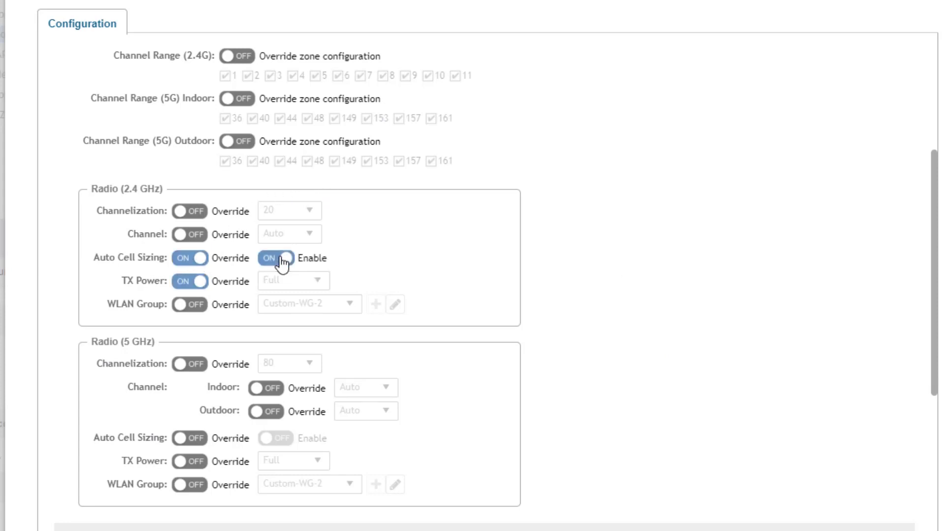
left_click(196, 439)
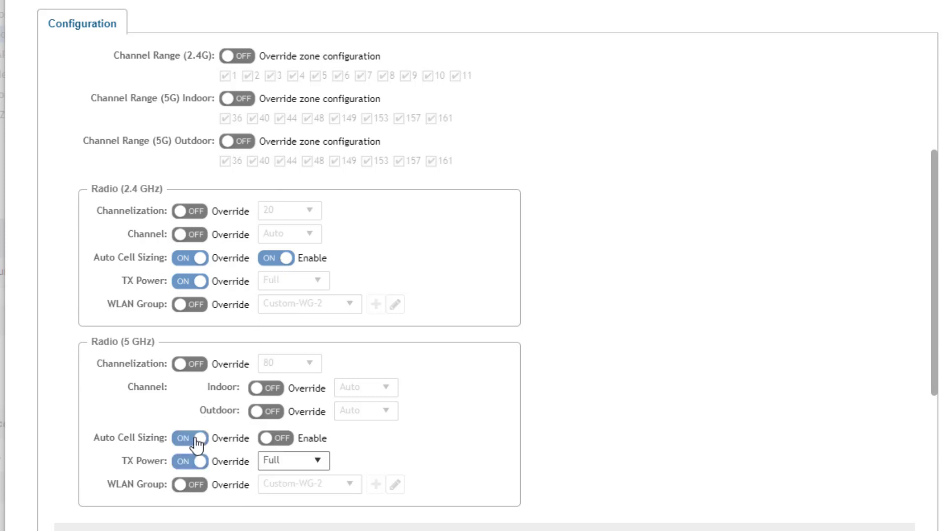
left_click(281, 440)
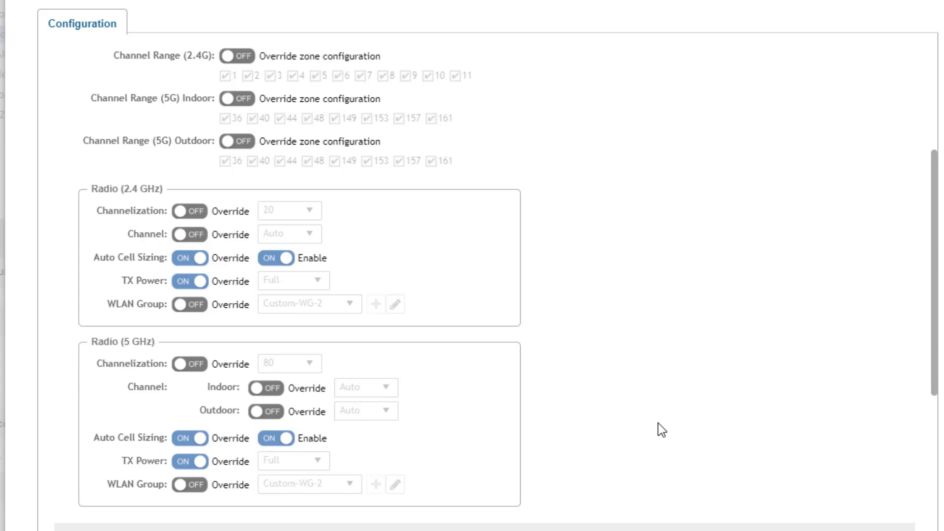
scroll(658, 423, "down", 3)
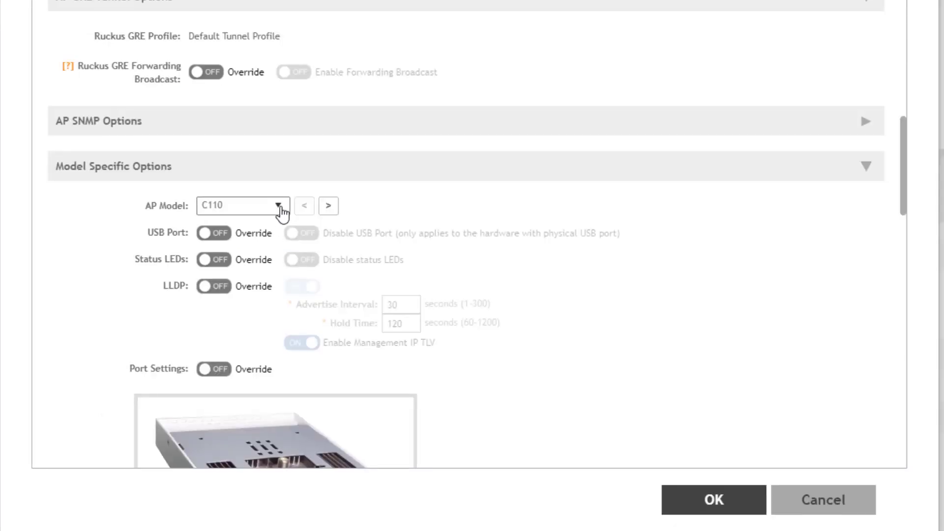
Select AP model R510 and override its USB port and status LEDs to disabled
left_click(278, 206)
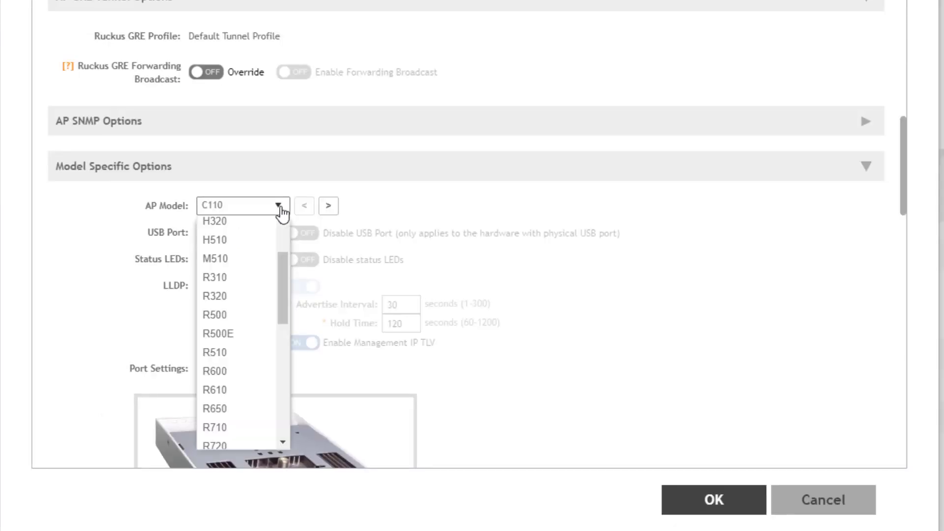
left_click(234, 360)
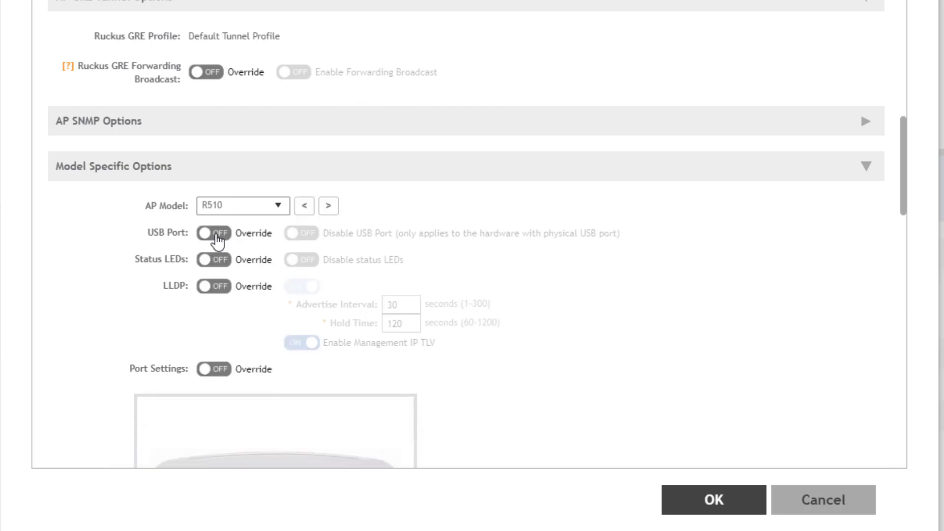
left_click(215, 234)
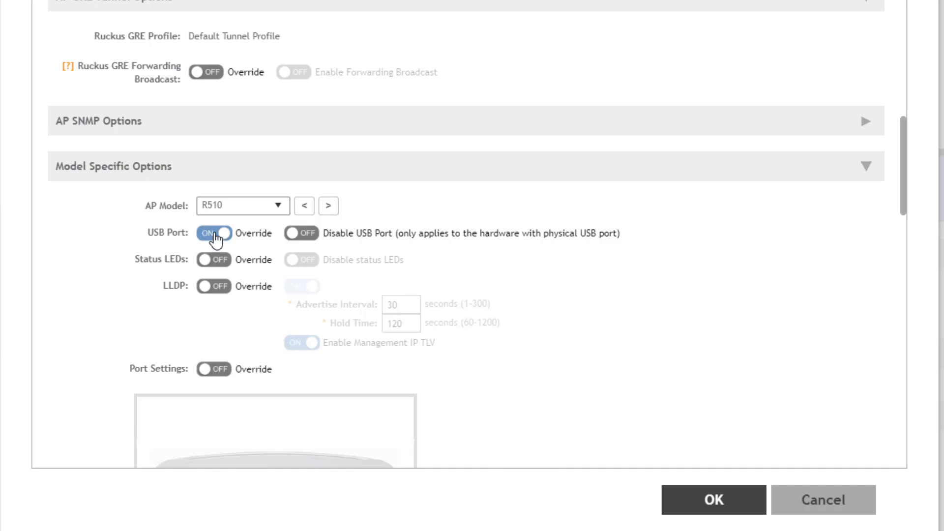
left_click(306, 235)
left_click(220, 262)
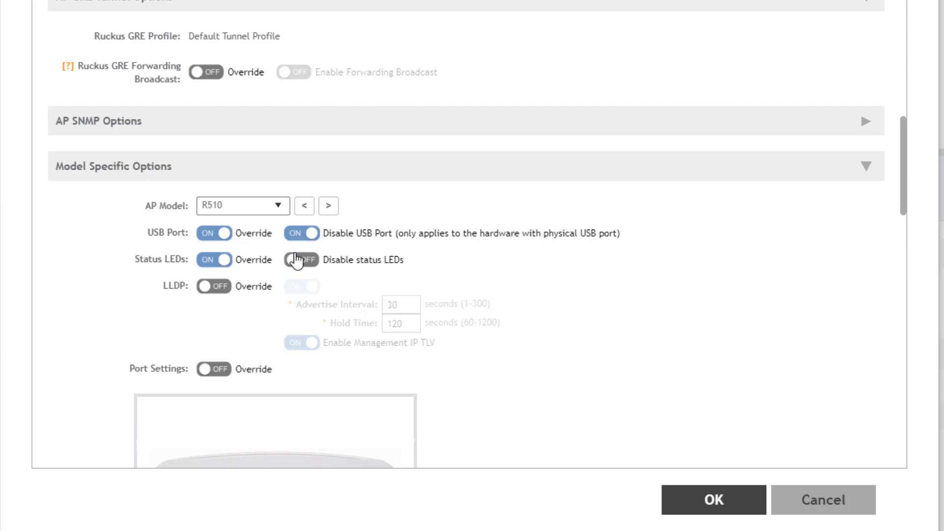
left_click(310, 267)
Override R510 port settings, keeping LAN 1 enabled and turning LAN 2 off
scroll(553, 264, "down", 2)
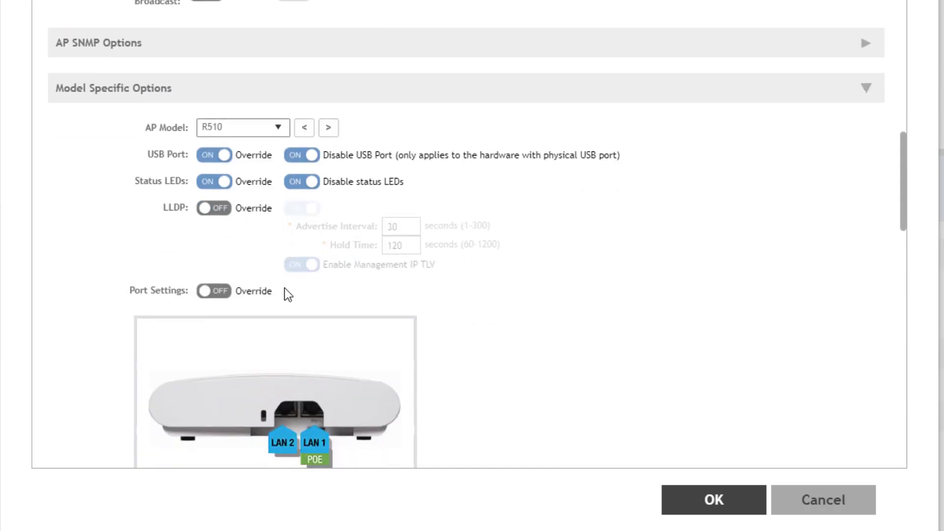
scroll(496, 290, "down", 2)
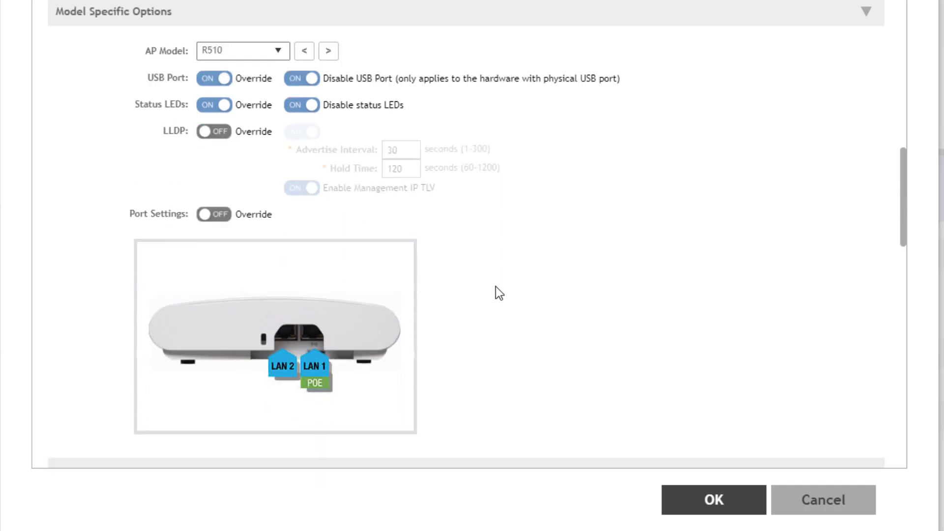
left_click(214, 213)
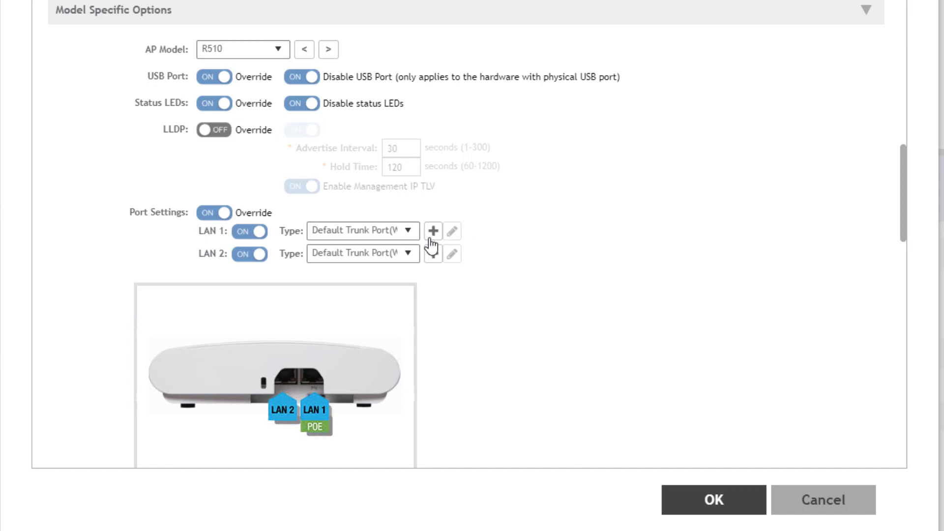
left_click(246, 256)
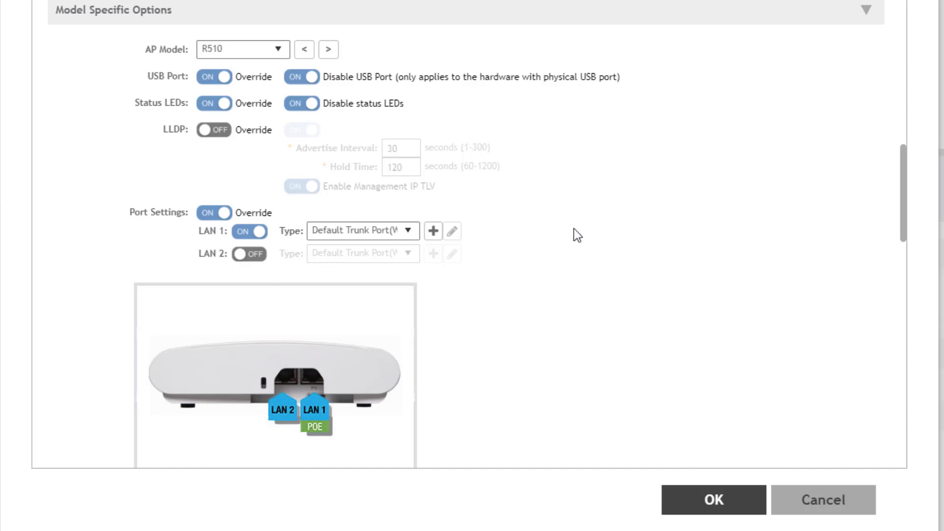
Confirm the Create Group dialog to save AP Group 2, then select it in the tree
scroll(483, 240, "down", 6)
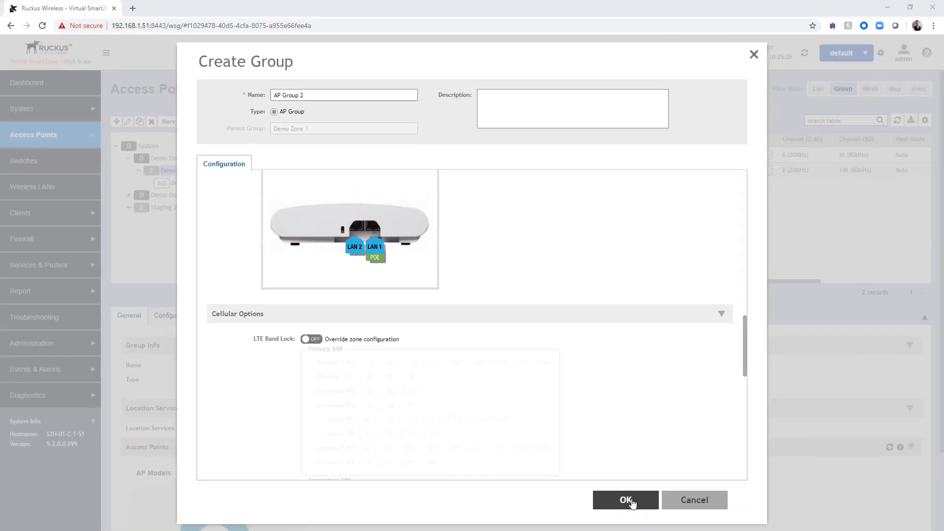
left_click(631, 502)
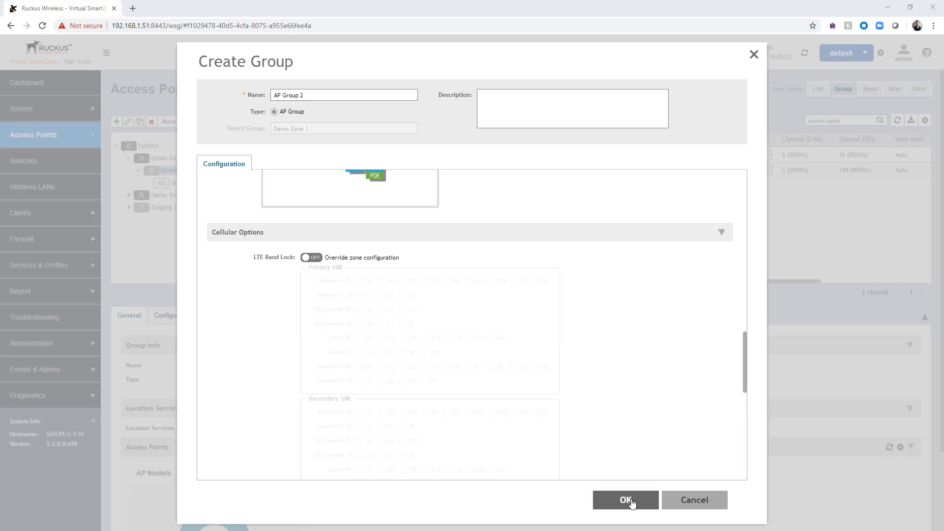
left_click(632, 502)
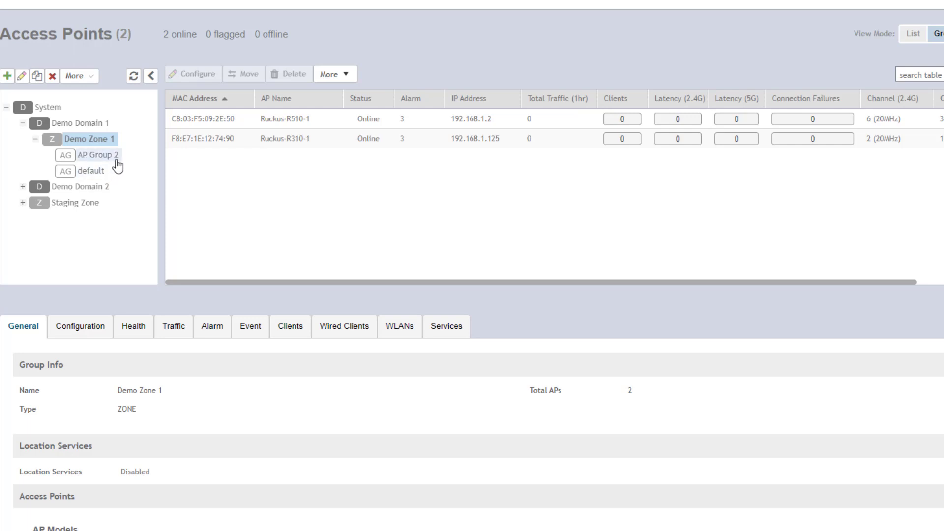
left_click(100, 161)
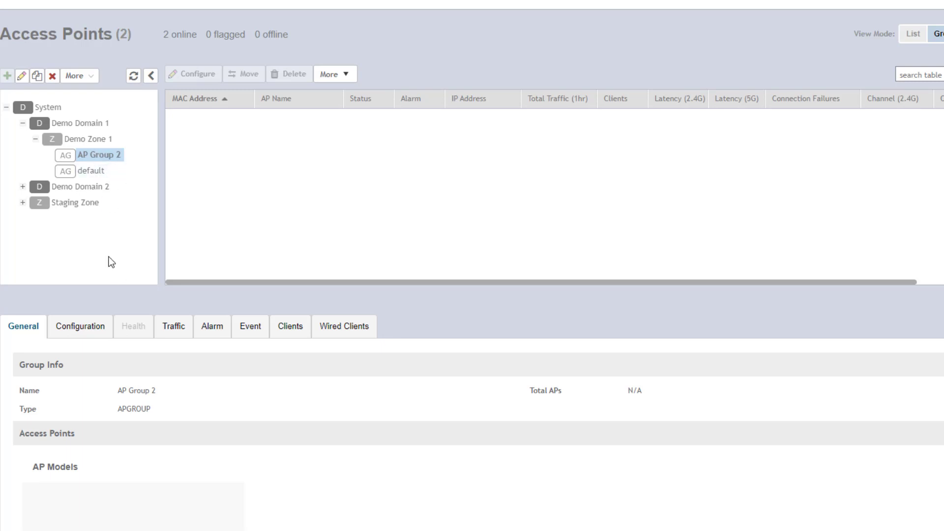
Scroll through AP Group 2's Configuration view to check the radio overrides
left_click(91, 328)
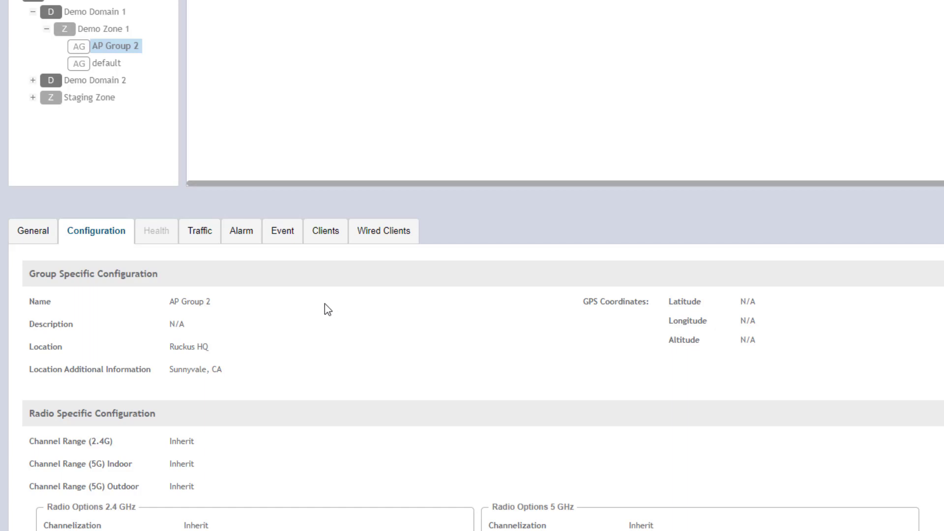
scroll(317, 305, "down", 2)
scroll(315, 305, "down", 2)
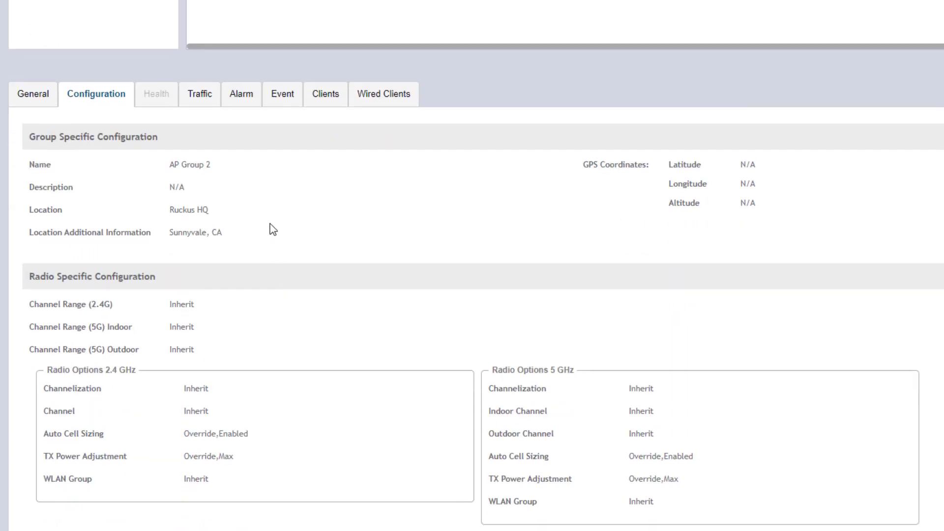
scroll(270, 224, "down", 2)
scroll(265, 225, "down", 4)
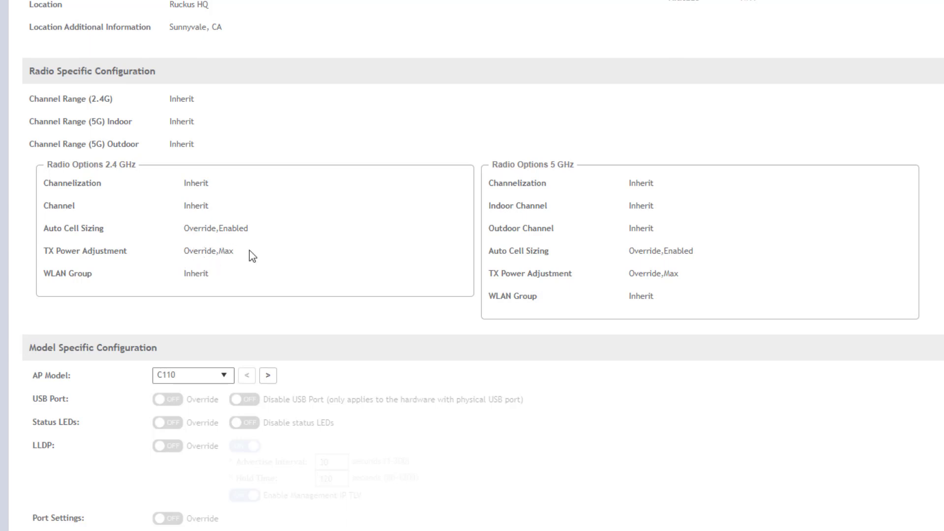
scroll(252, 248, "down", 3)
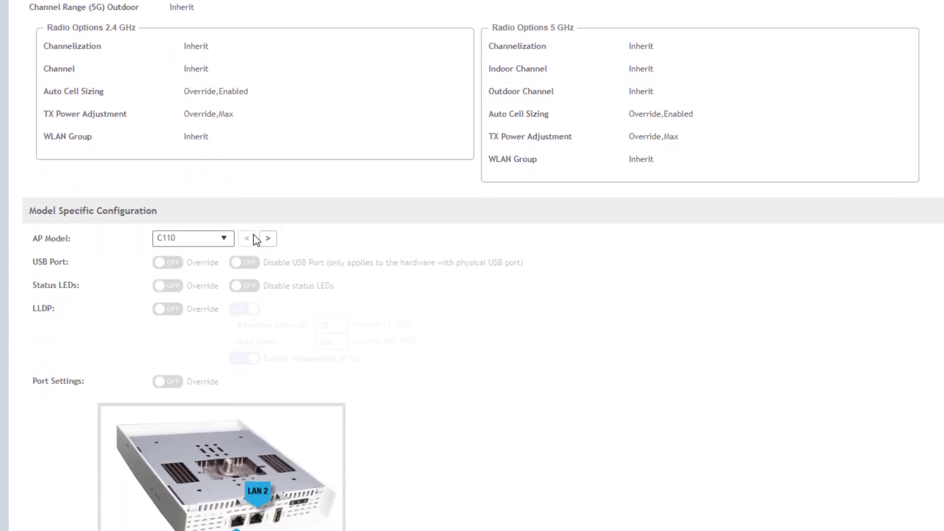
scroll(257, 240, "down", 2)
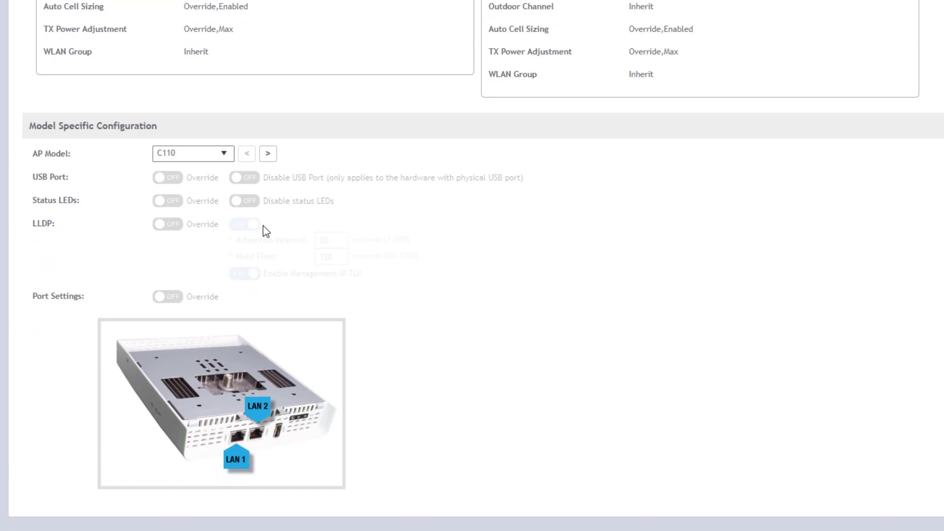
scroll(227, 222, "up", 3)
Inspect the saved settings of the R510 (Edited) model
left_click(227, 295)
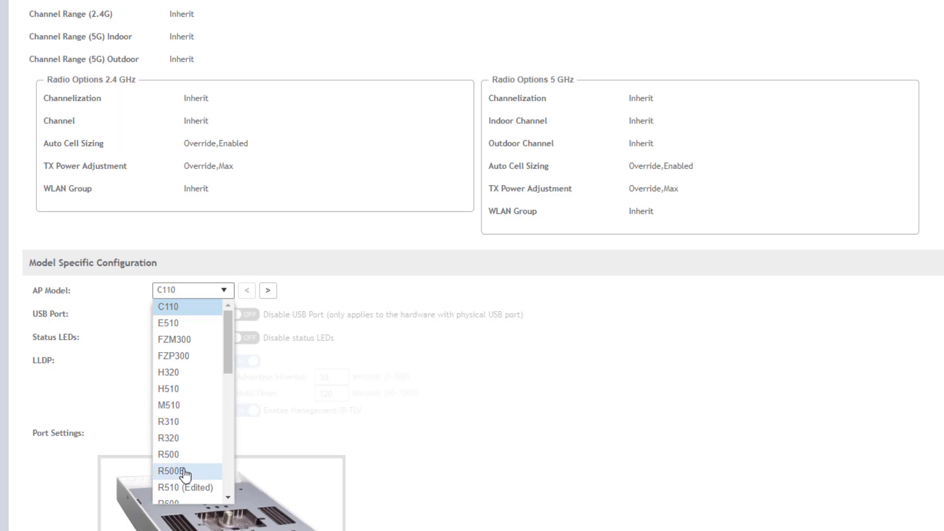
left_click(177, 488)
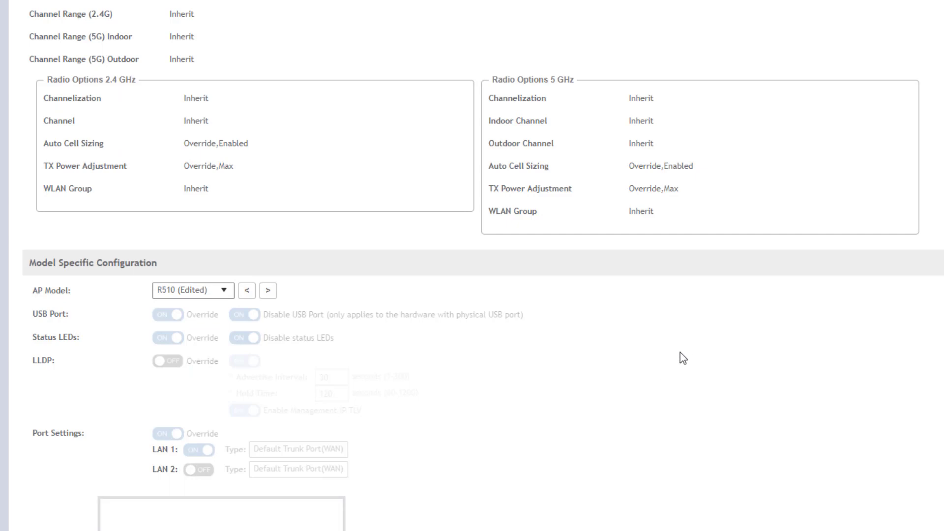
scroll(702, 352, "down", 3)
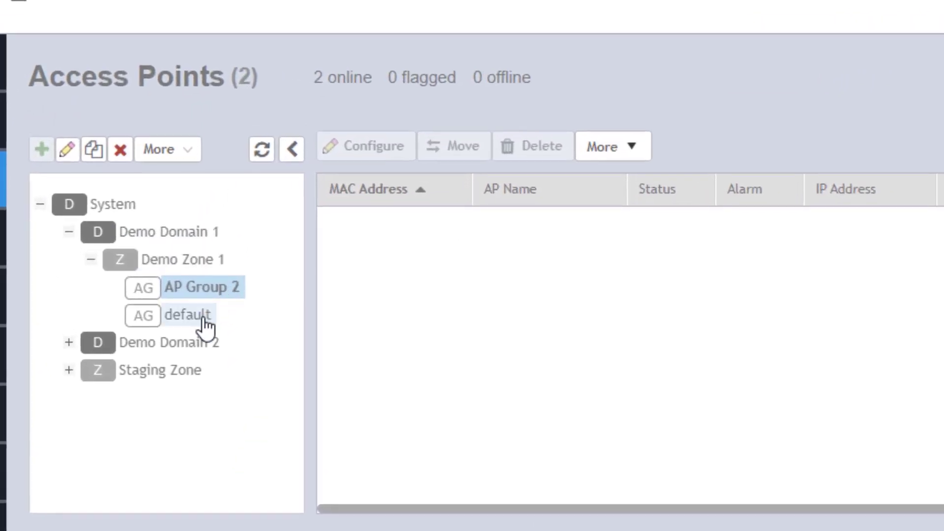
Move Ruckus-R510-1 from the default group into Demo Domain 1 > Demo Zone 1 > AP Group 2
left_click(204, 319)
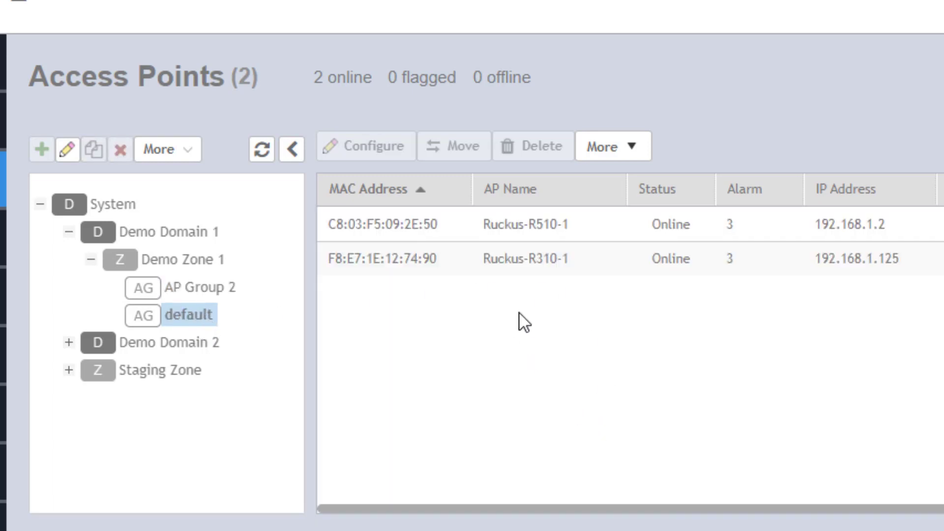
left_click(420, 234)
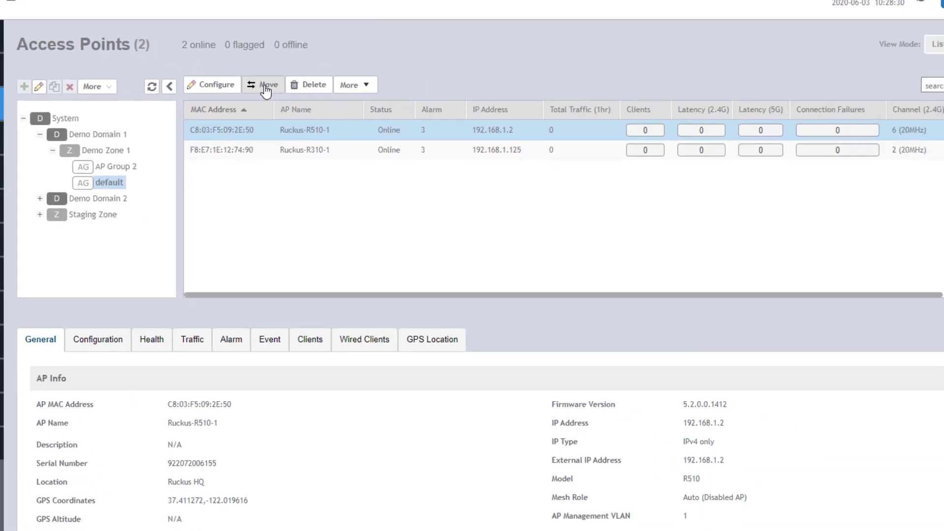
left_click(457, 150)
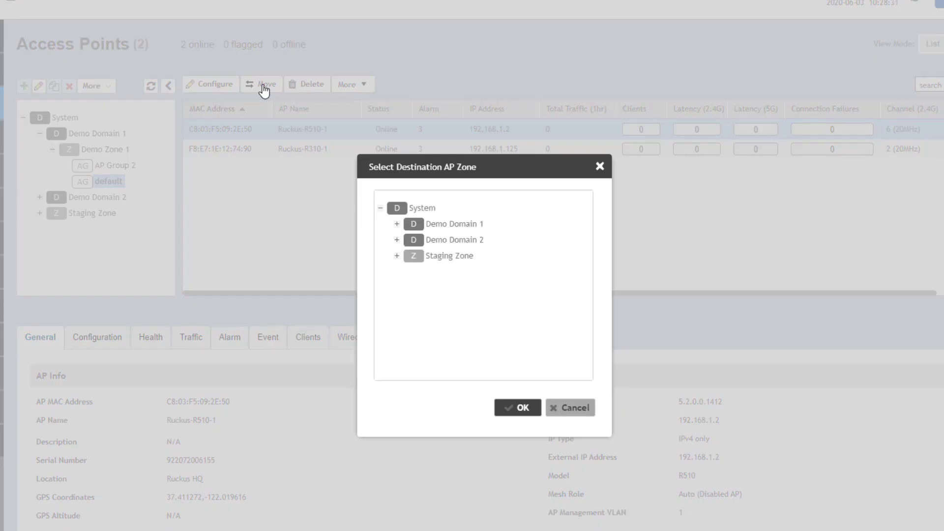
left_click(396, 224)
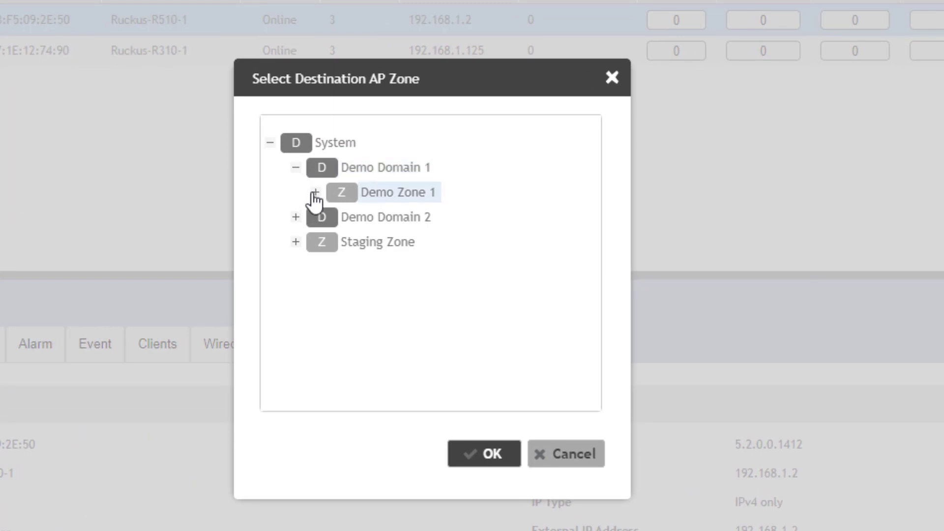
left_click(315, 193)
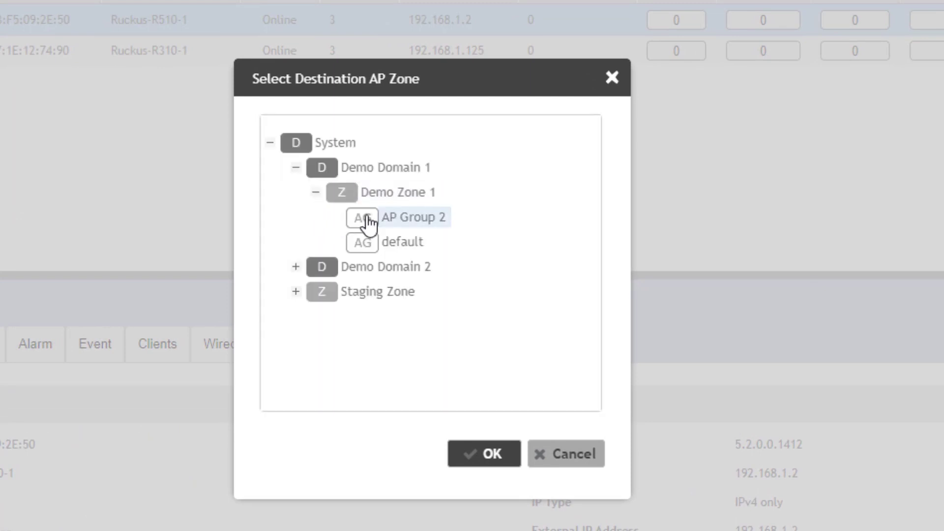
left_click(429, 219)
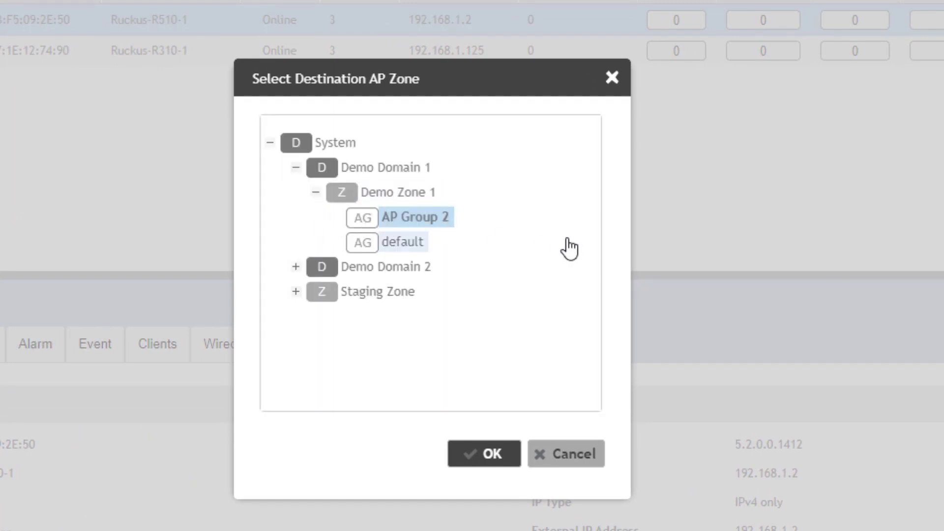
left_click(500, 461)
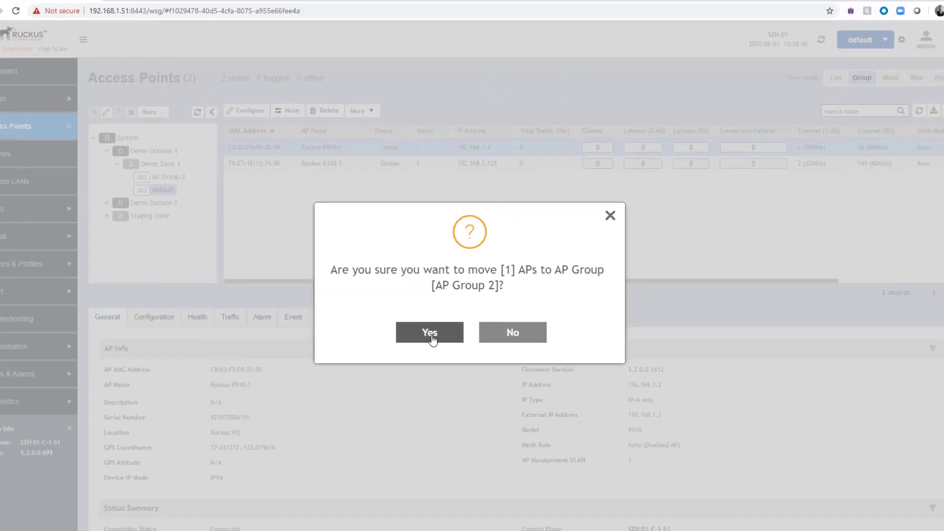
left_click(374, 381)
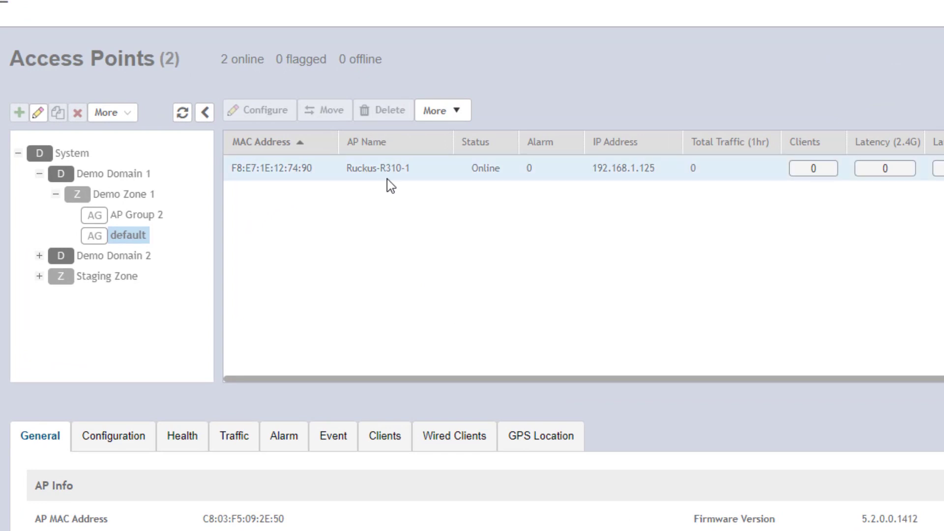
Open Ruckus-R510-1 in AP Group 2 and review its configuration settings
left_click(143, 217)
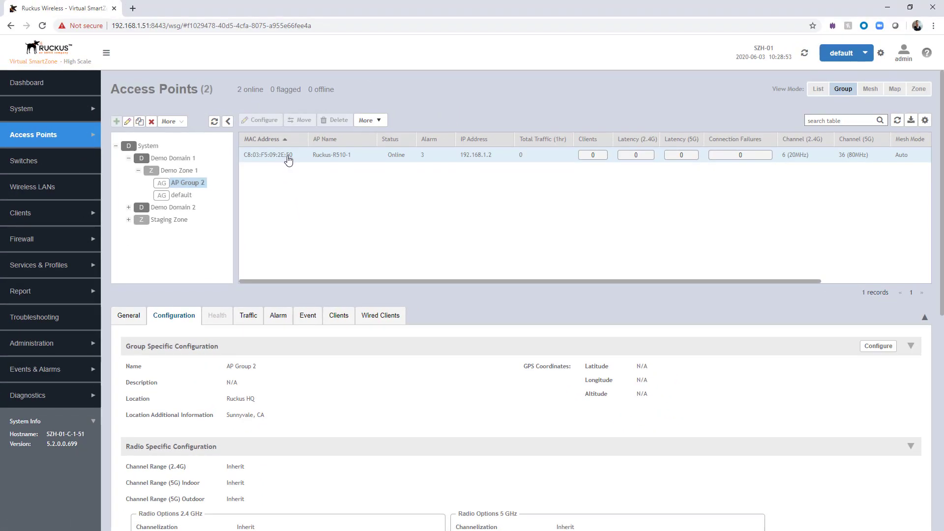
left_click(288, 155)
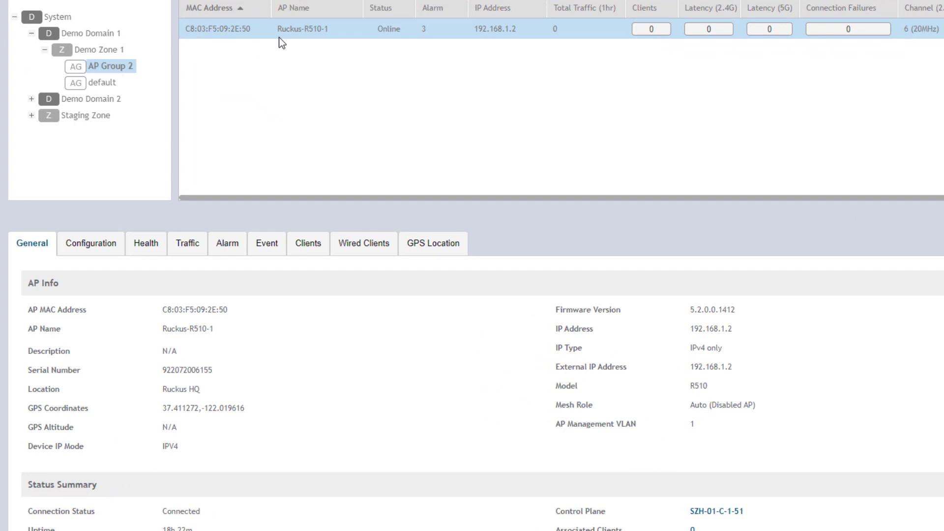
left_click(102, 250)
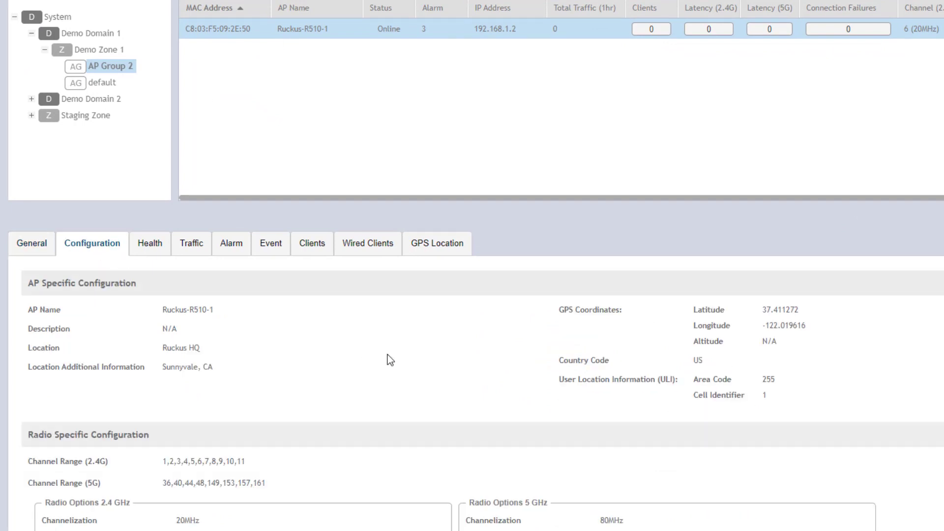
scroll(383, 349, "down", 4)
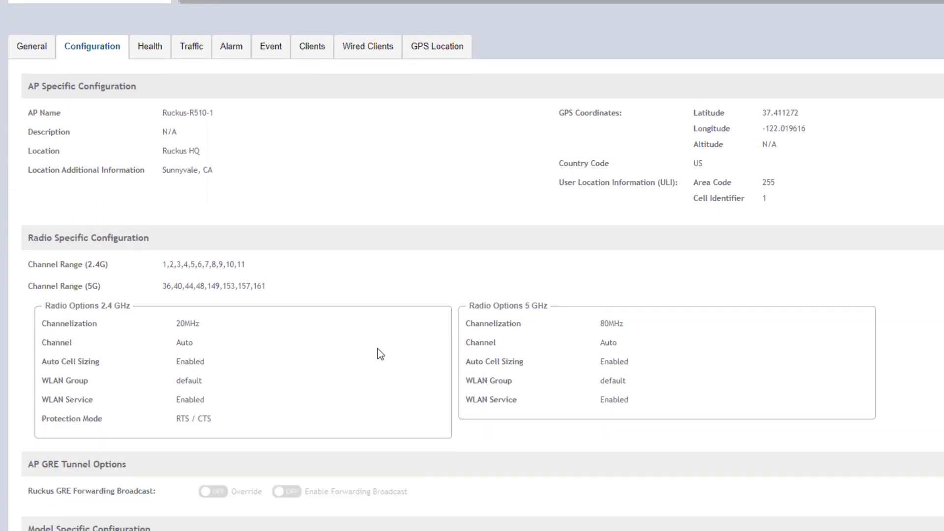
scroll(362, 275, "down", 6)
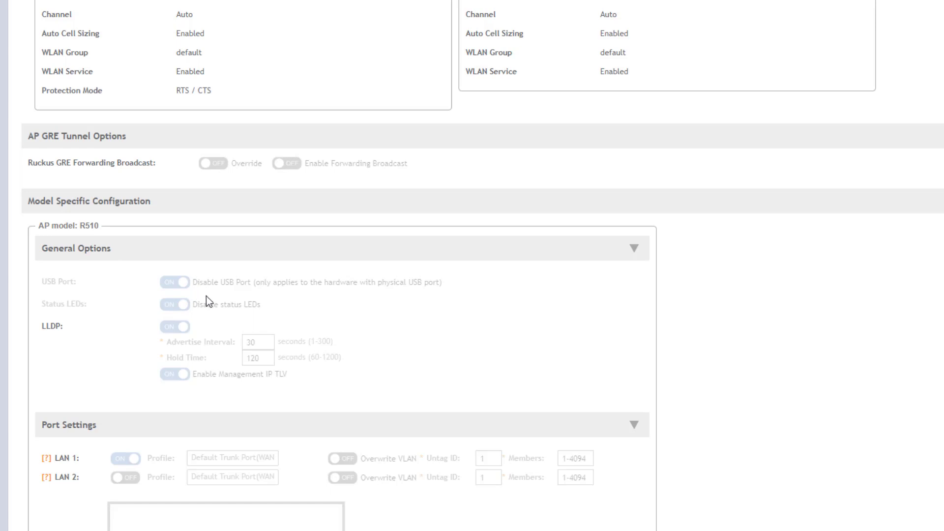
scroll(207, 298, "down", 4)
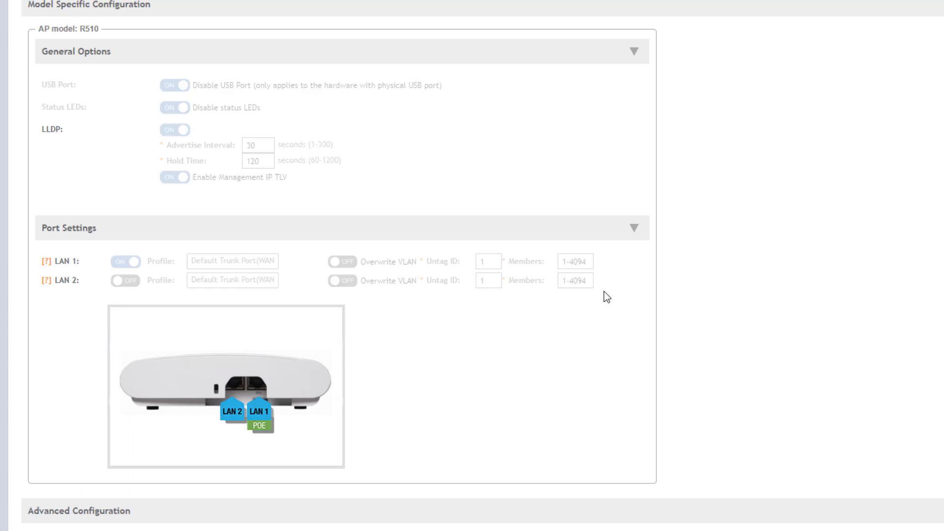
scroll(610, 291, "up", 5)
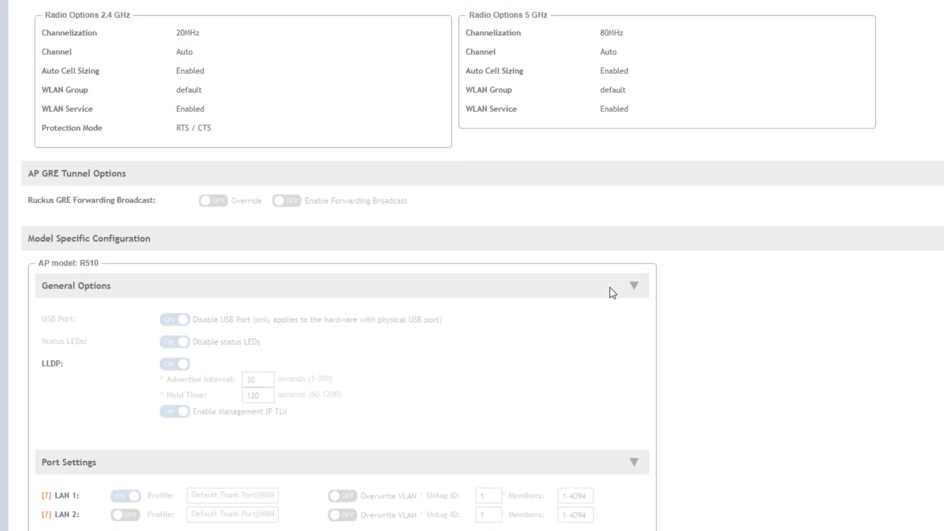
scroll(610, 291, "up", 10)
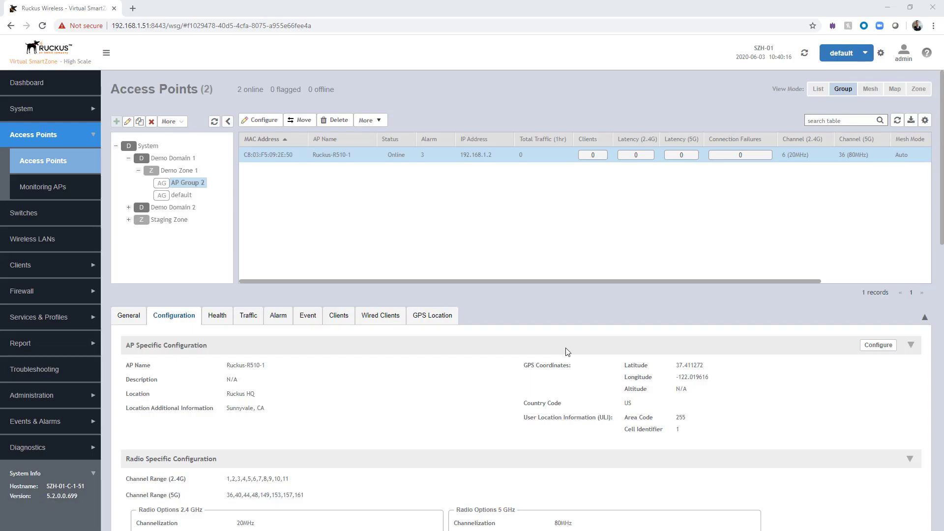